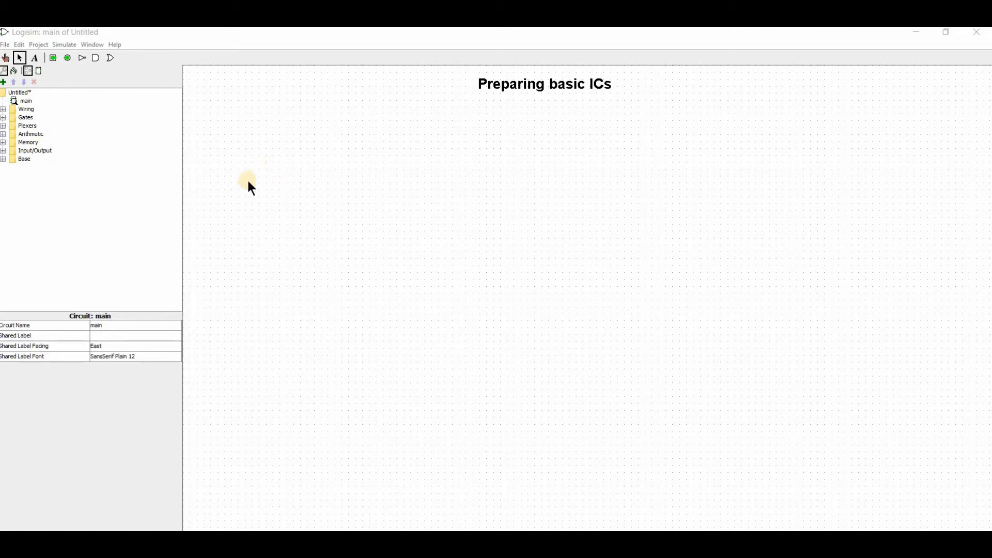
Build one row: an input pin wired through a NOT gate to an output pin
{"action": "left_click", "coordinate": [82, 58]}
{"action": "left_click", "coordinate": [287, 123]}
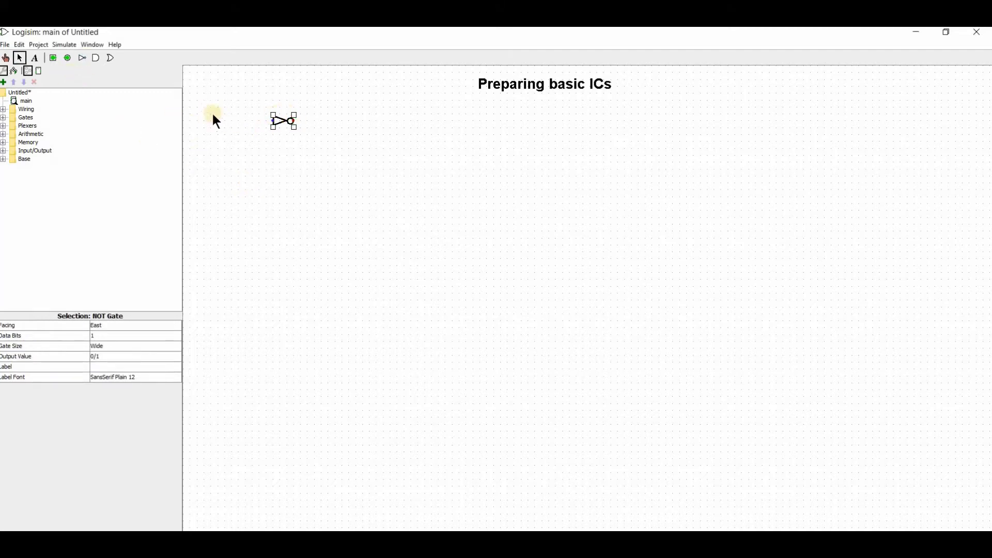
{"action": "left_click", "coordinate": [239, 122]}
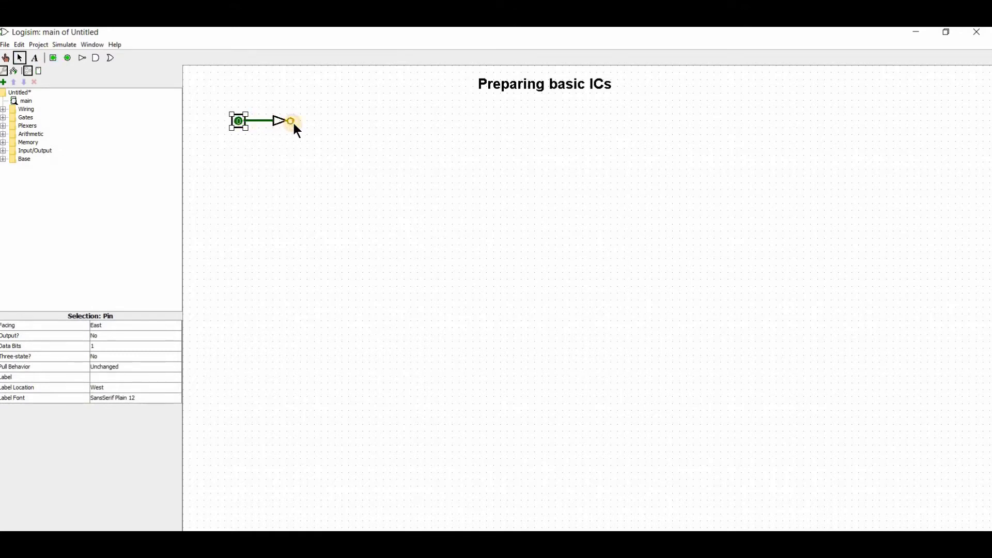
{"action": "left_click_drag", "start_coordinate": [293, 122], "coordinate": [324, 125]}
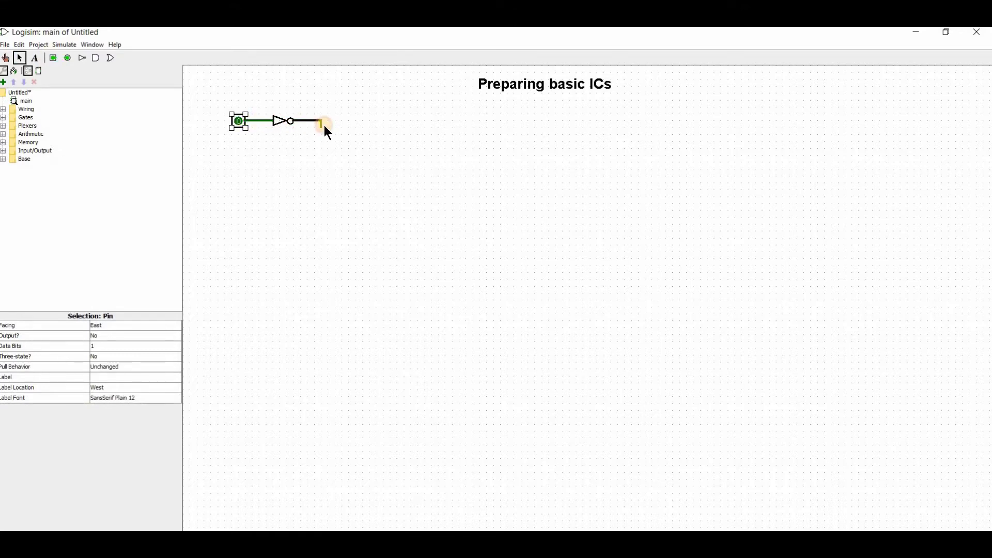
{"action": "left_click", "coordinate": [67, 57]}
{"action": "left_click", "coordinate": [299, 108]}
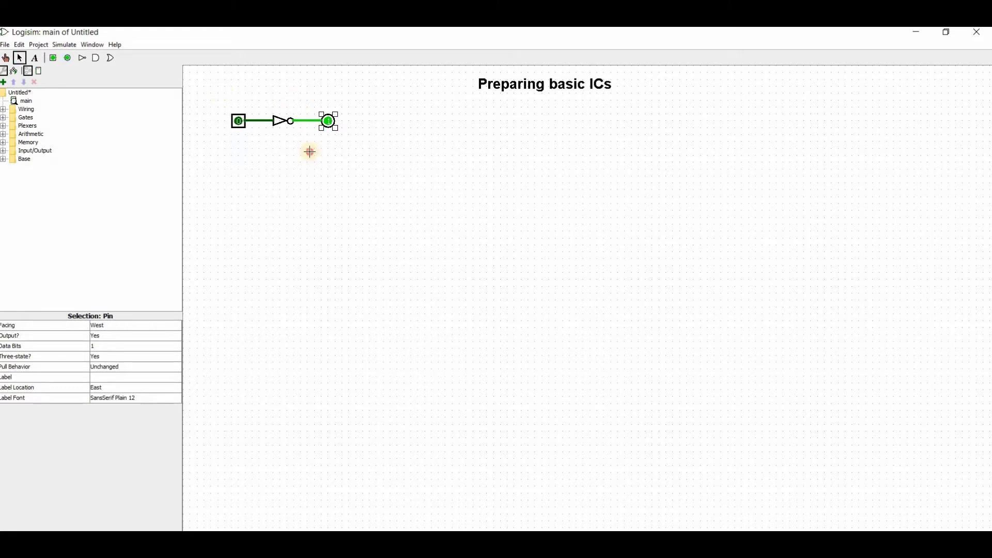
Copy the inverter row and paste copies stacked below it to make six rows
{"action": "left_click_drag", "start_coordinate": [216, 91], "coordinate": [414, 176]}
{"action": "key", "text": "ctrl+c"}
{"action": "key", "text": "ctrl+v"}
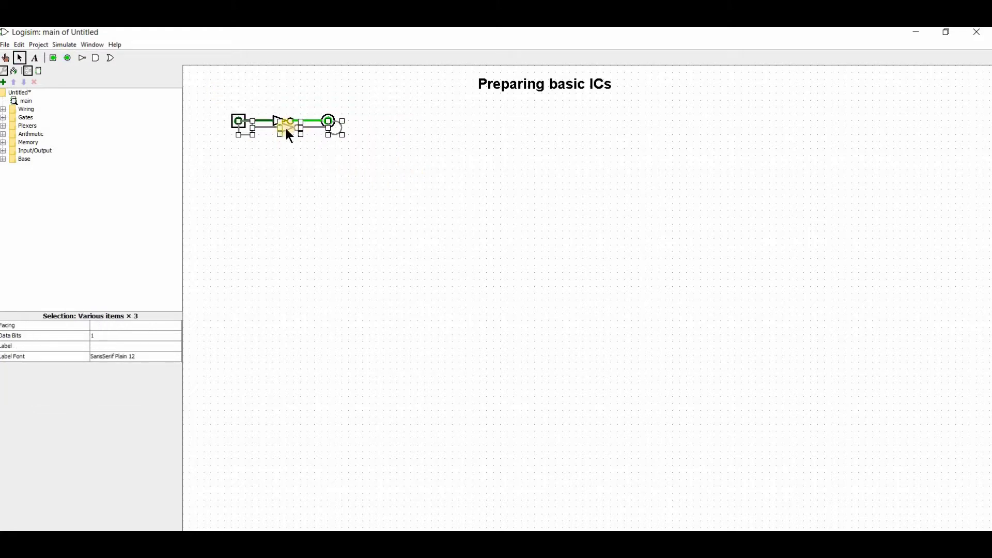
{"action": "left_click_drag", "start_coordinate": [286, 128], "coordinate": [281, 164]}
{"action": "key", "text": "ctrl+v"}
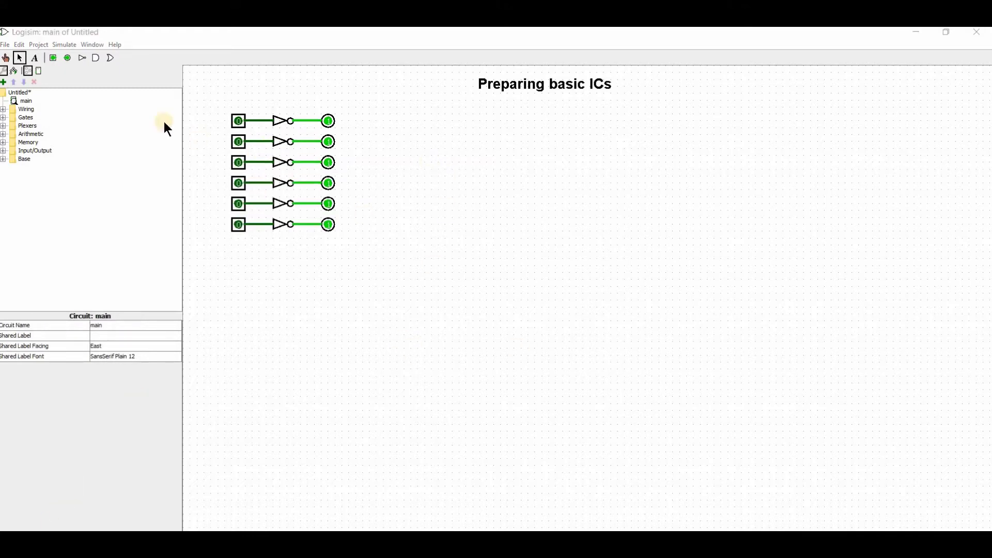
In the circuit appearance, move the outline rectangle clear of the ports and delete its notch
{"action": "left_click", "coordinate": [38, 71]}
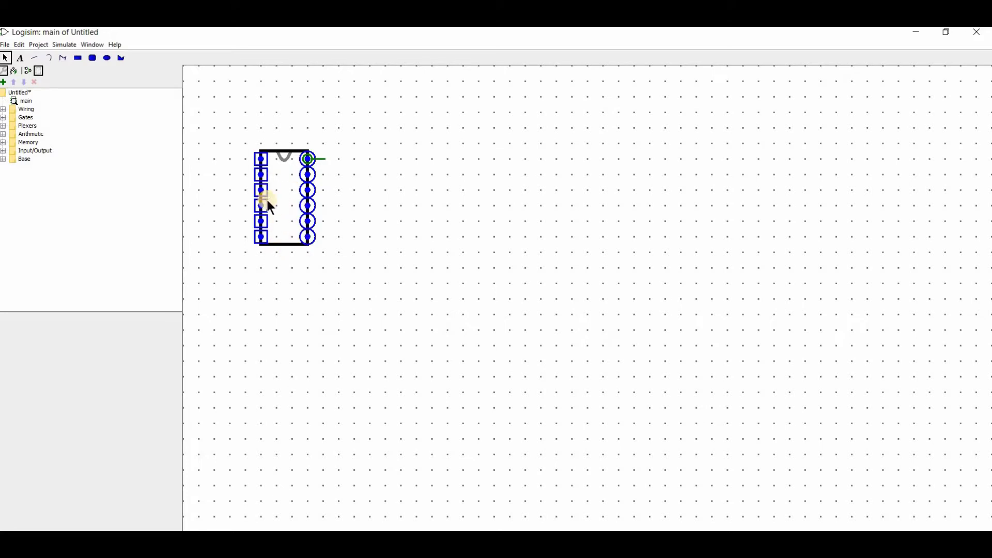
{"action": "left_click_drag", "start_coordinate": [285, 244], "coordinate": [477, 260]}
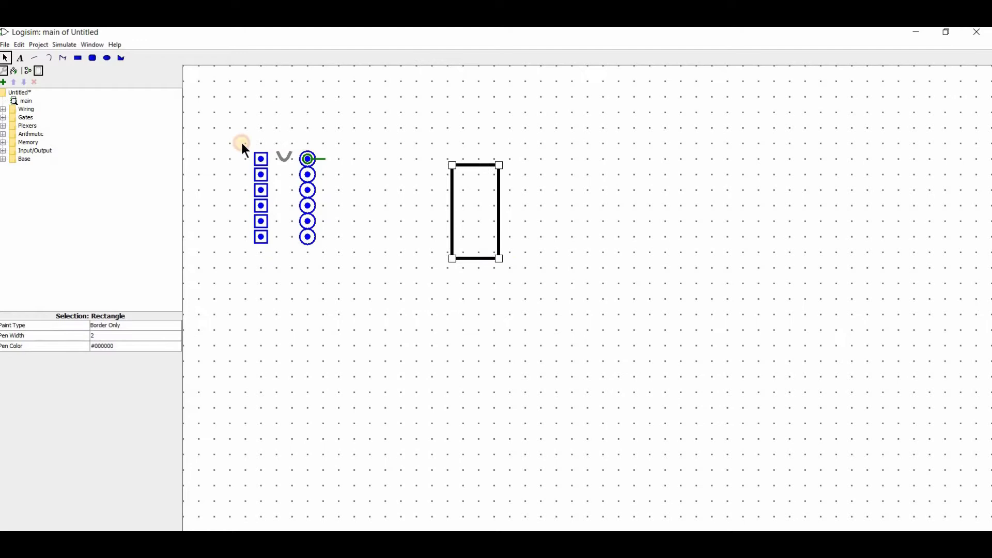
{"action": "left_click", "coordinate": [285, 164]}
{"action": "key", "text": "Delete"}
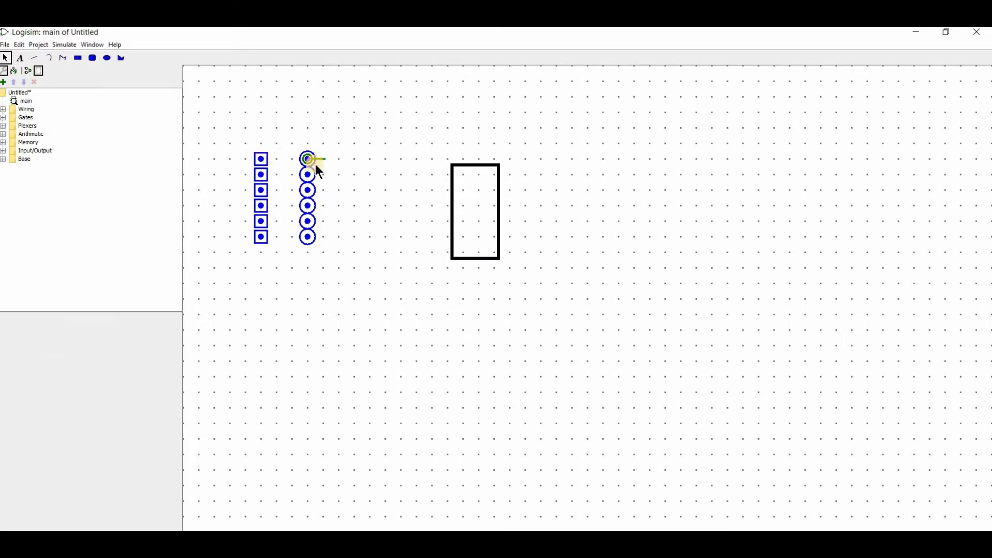
Enlarge the rectangle down and right by its corner, then select the top input port
{"action": "left_click", "coordinate": [322, 161]}
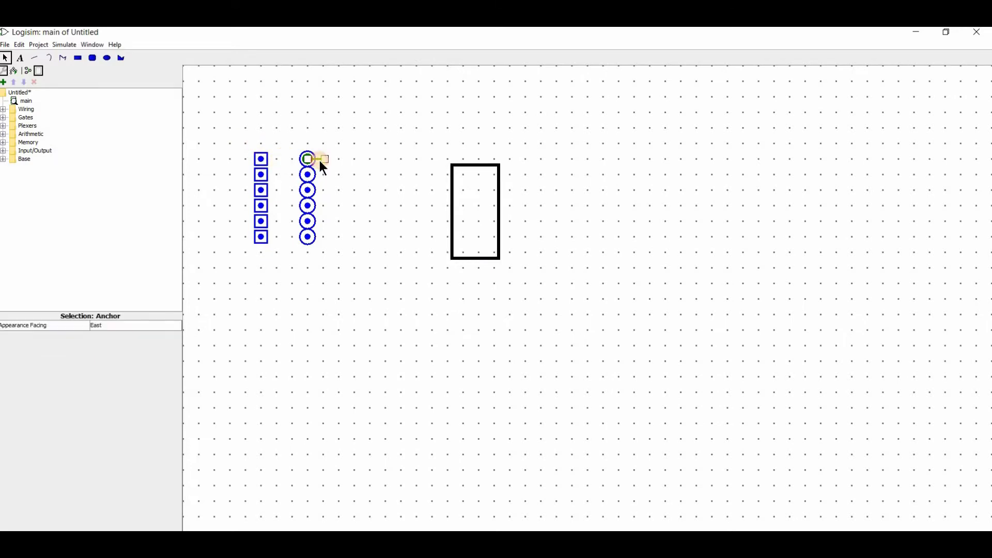
{"action": "left_click", "coordinate": [497, 257]}
{"action": "left_click_drag", "start_coordinate": [500, 258], "coordinate": [574, 361]}
{"action": "left_click", "coordinate": [262, 160]}
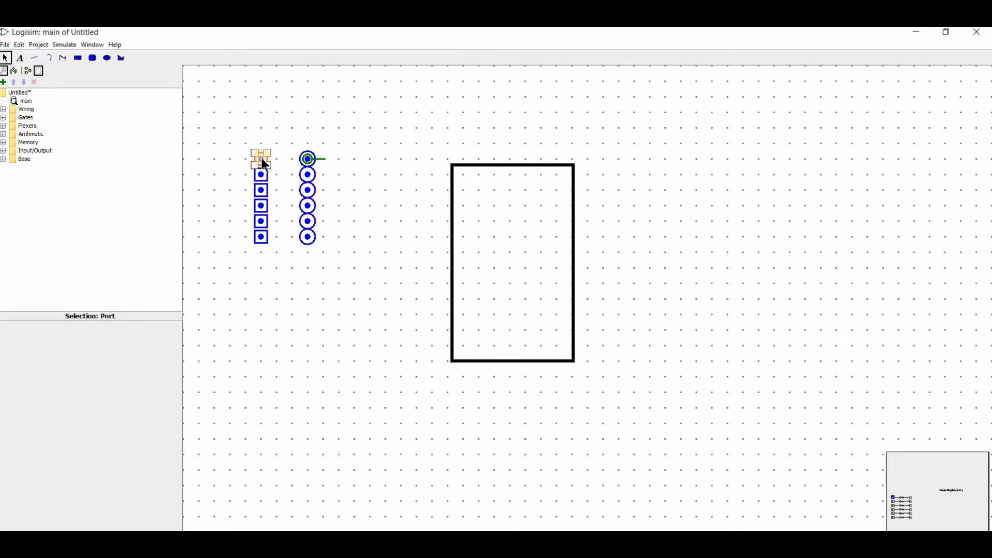
{"action": "left_click", "coordinate": [325, 317]}
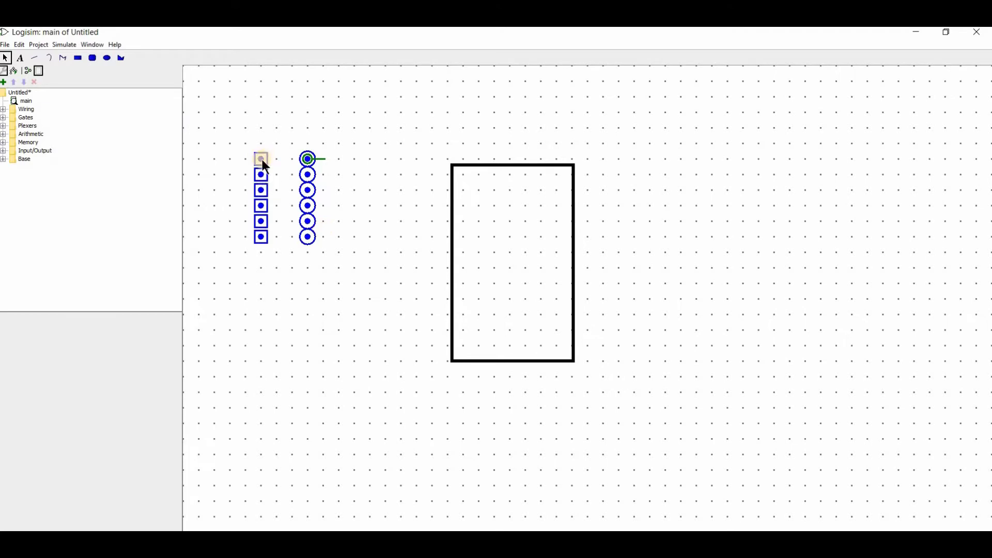
{"action": "left_click", "coordinate": [262, 160]}
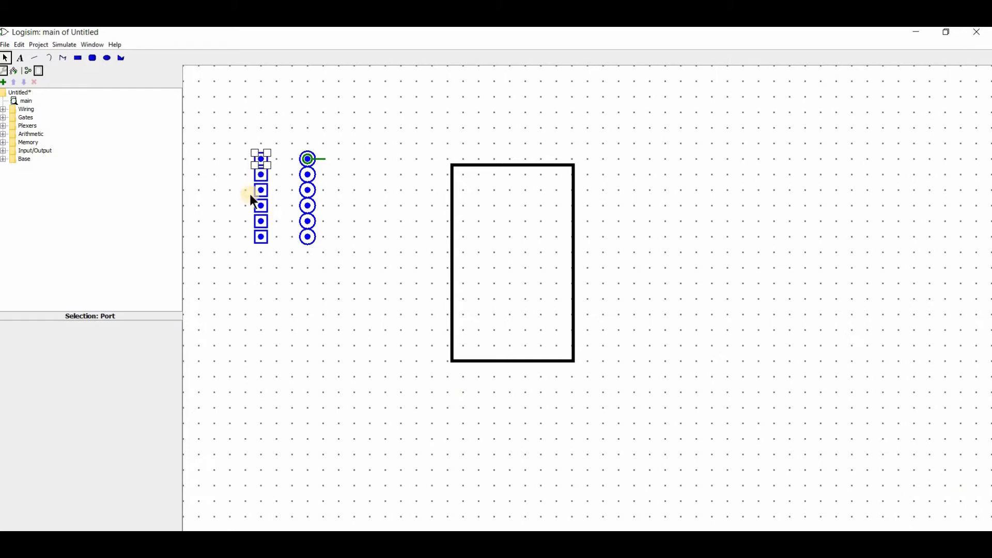
{"action": "left_click", "coordinate": [256, 175]}
{"action": "key", "text": "Up"}
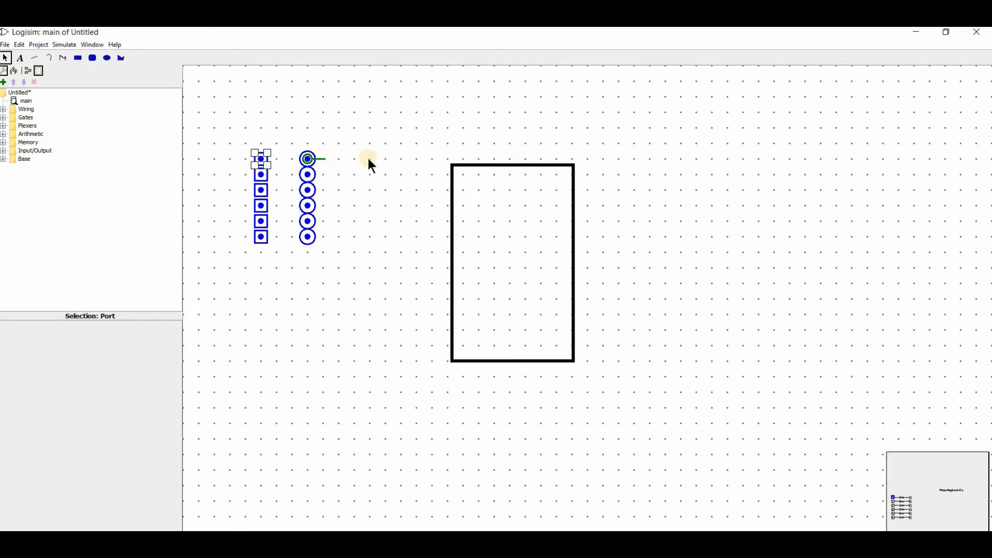
Move the top input port to the rectangle's top-left corner and the top output port onto its left edge
{"action": "left_click", "coordinate": [284, 165]}
{"action": "left_click_drag", "start_coordinate": [261, 158], "coordinate": [460, 184]}
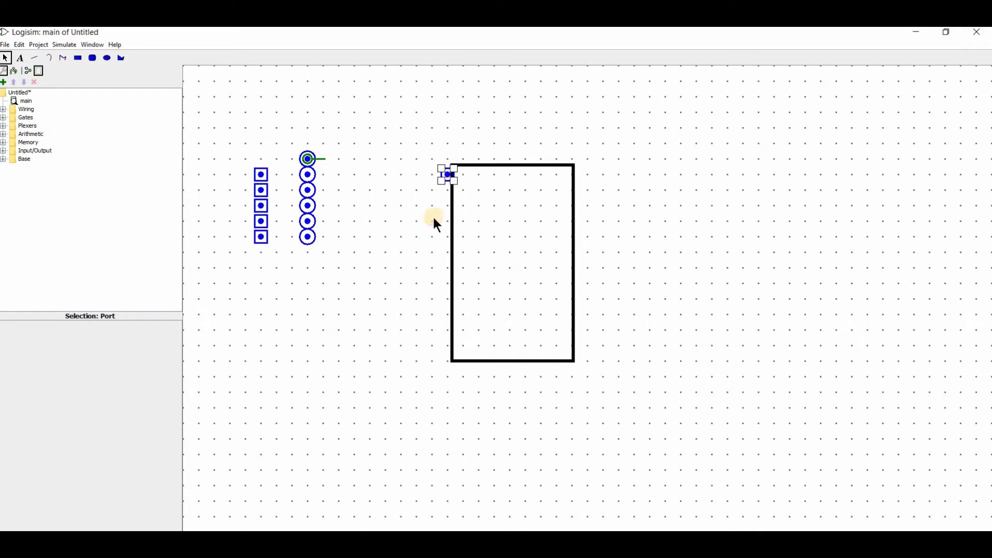
{"action": "left_click", "coordinate": [408, 195]}
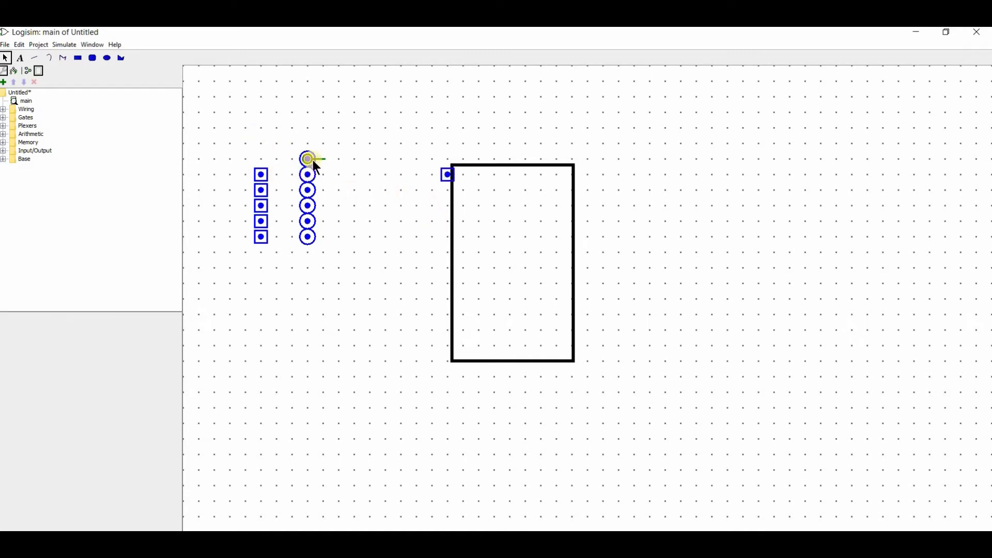
{"action": "left_click_drag", "start_coordinate": [314, 163], "coordinate": [451, 213]}
{"action": "left_click", "coordinate": [426, 208]}
{"action": "left_click", "coordinate": [454, 202]}
{"action": "left_click", "coordinate": [452, 204]}
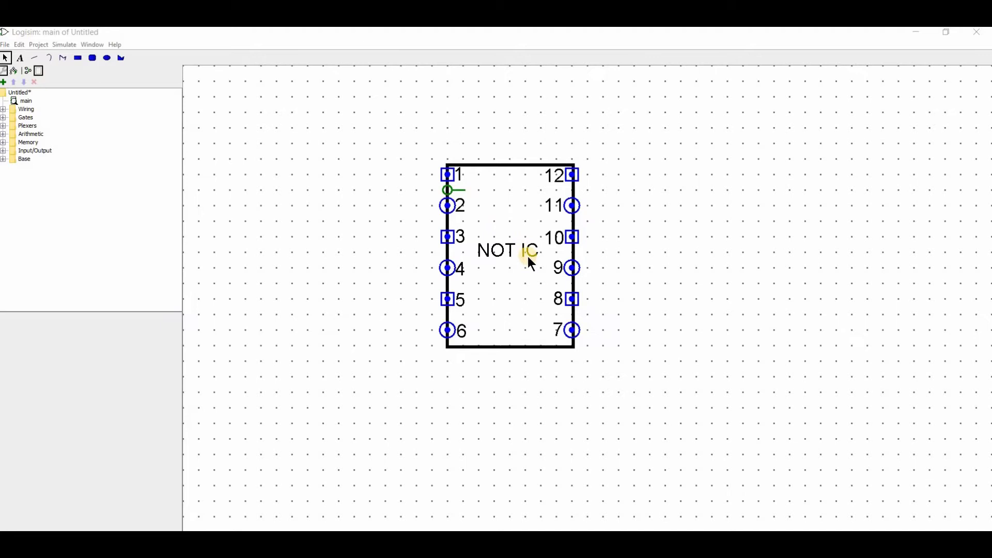
Set the NOT IC rectangle to Border & Fill with a yellow #ffff38 fill
{"action": "left_click", "coordinate": [523, 309]}
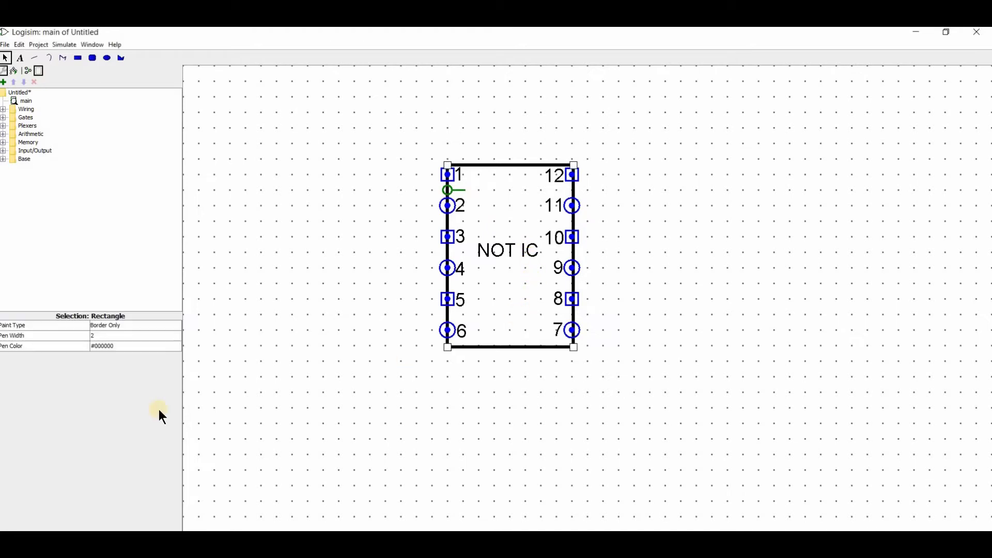
{"action": "left_click", "coordinate": [115, 322]}
{"action": "left_click", "coordinate": [104, 347]}
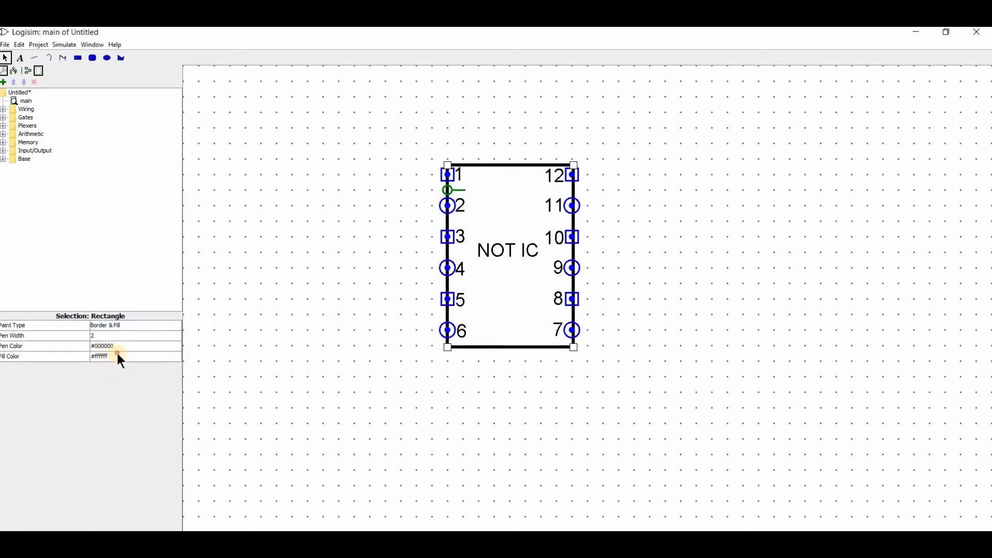
{"action": "left_click", "coordinate": [118, 355]}
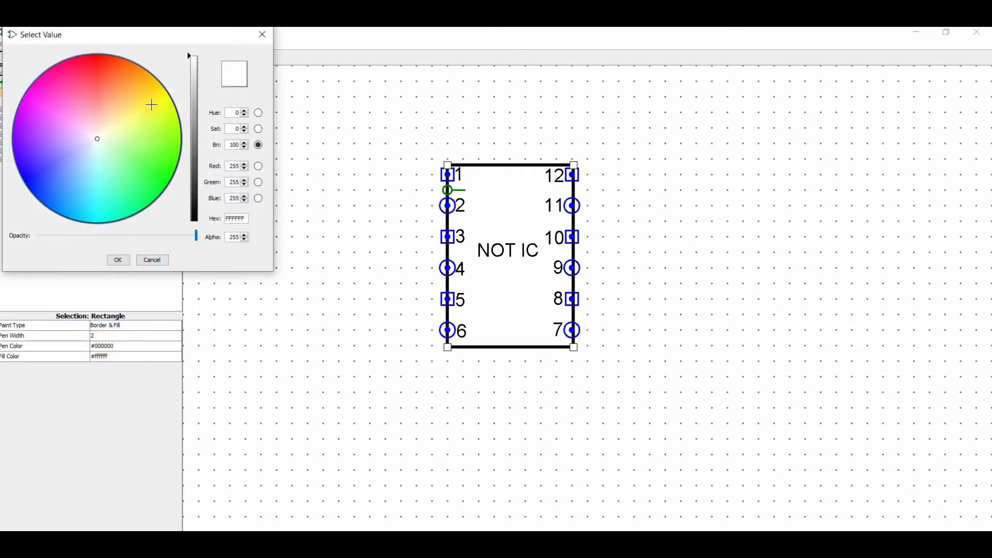
{"action": "left_click", "coordinate": [152, 105]}
{"action": "left_click", "coordinate": [119, 259]}
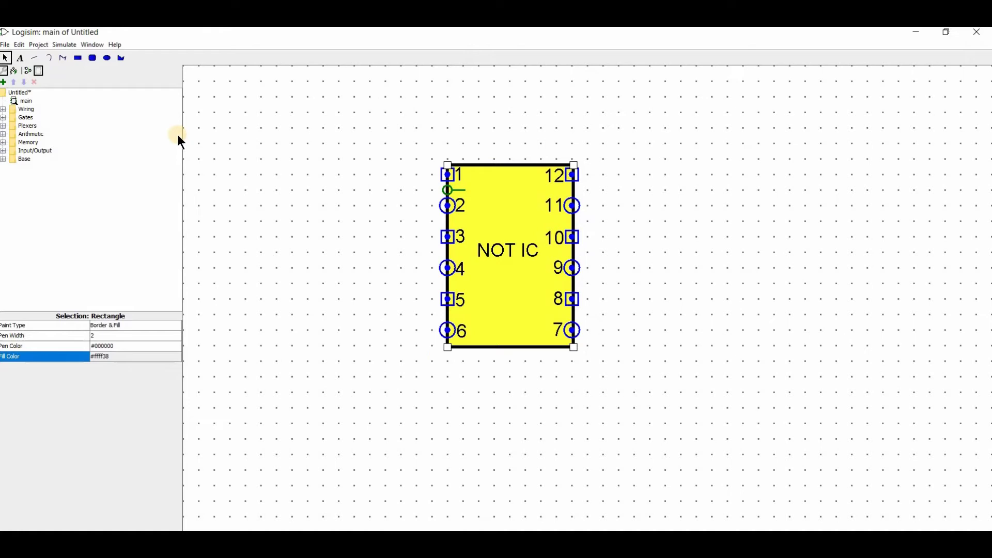
Save the project as 'v1 forming basic ICs' and reopen the NOT IC chip appearance
{"action": "key", "text": "ctrl+s"}
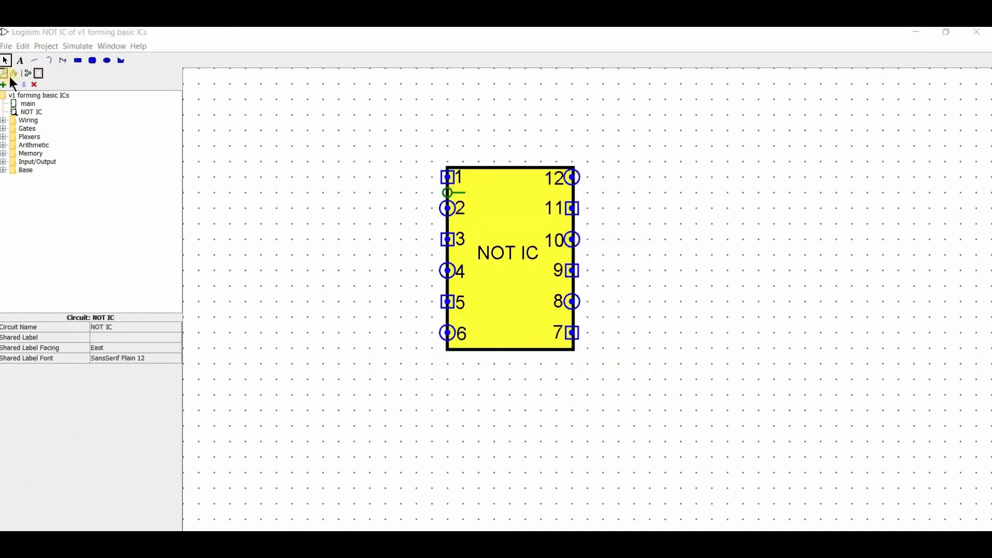
{"action": "double_click", "coordinate": [30, 104]}
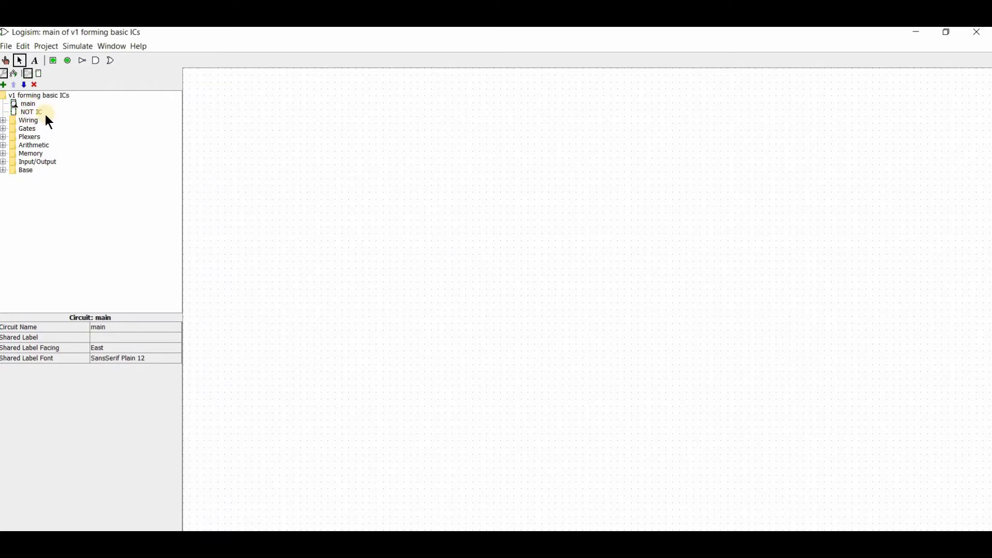
{"action": "double_click", "coordinate": [32, 112]}
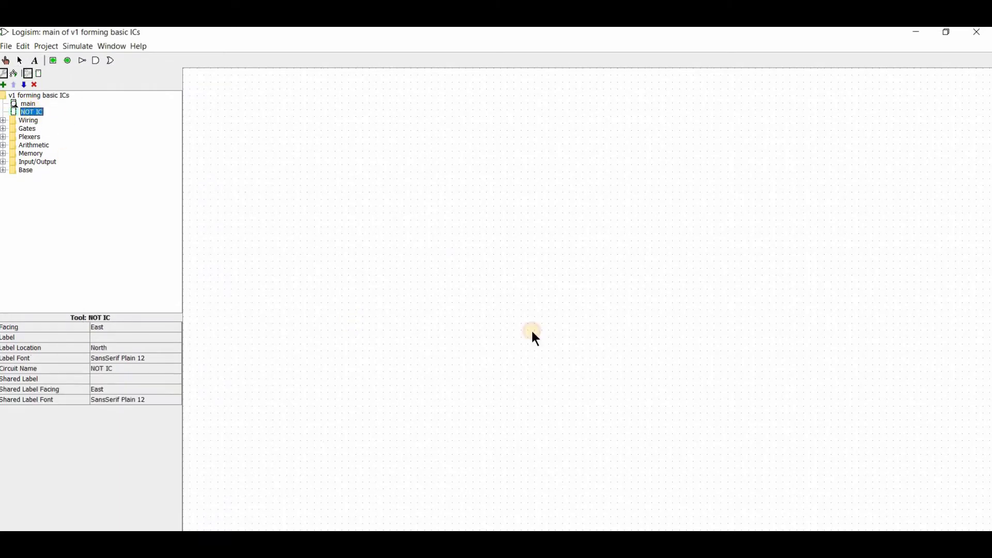
{"action": "left_click", "coordinate": [38, 74]}
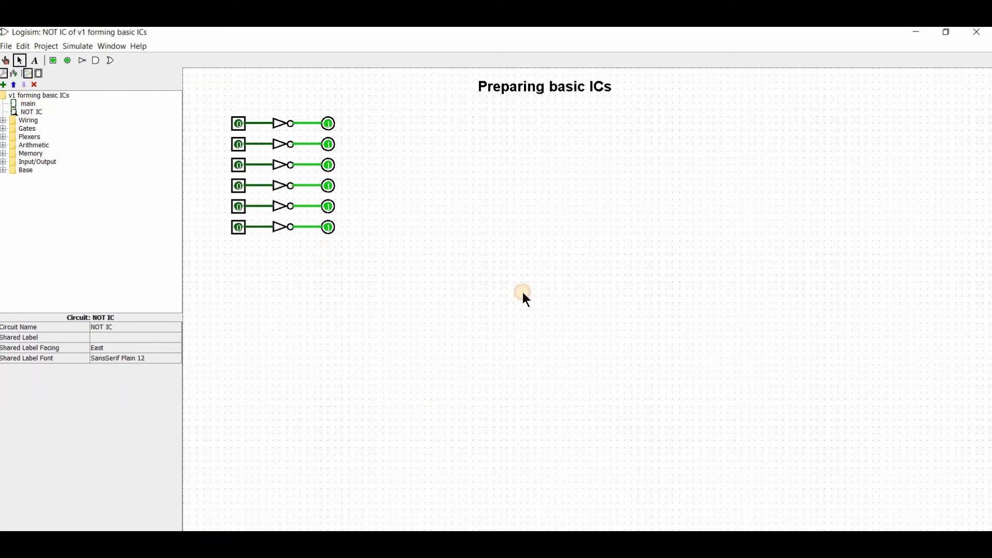
Add a new circuit named 'AND IC' to the project
{"action": "left_click", "coordinate": [36, 113]}
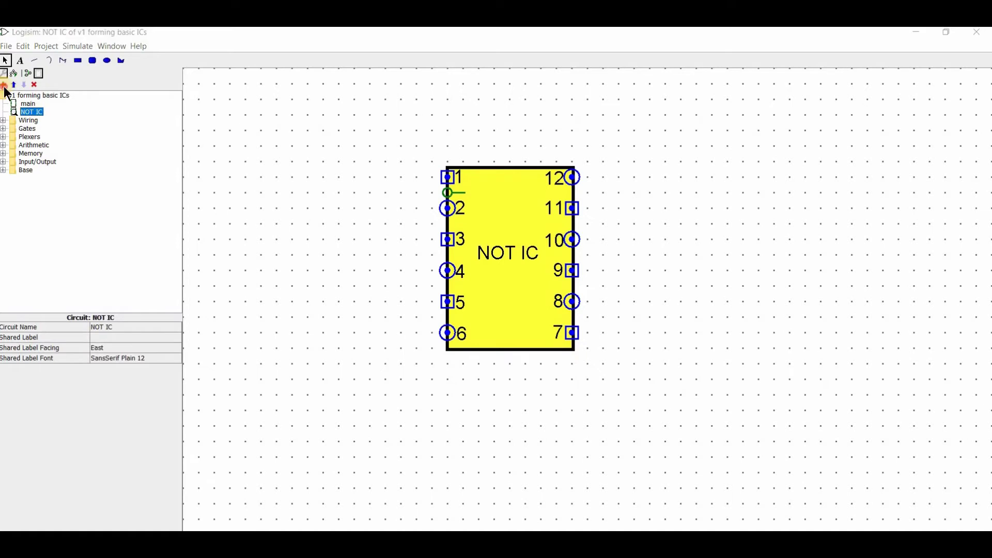
{"action": "left_click", "coordinate": [4, 85]}
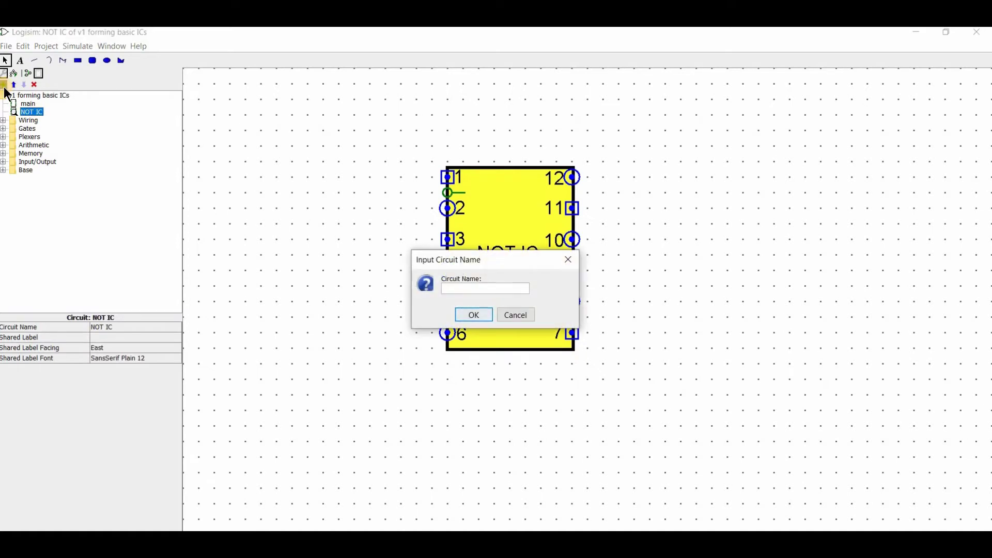
{"action": "type", "text": "AND IC"}
{"action": "key", "text": "Return"}
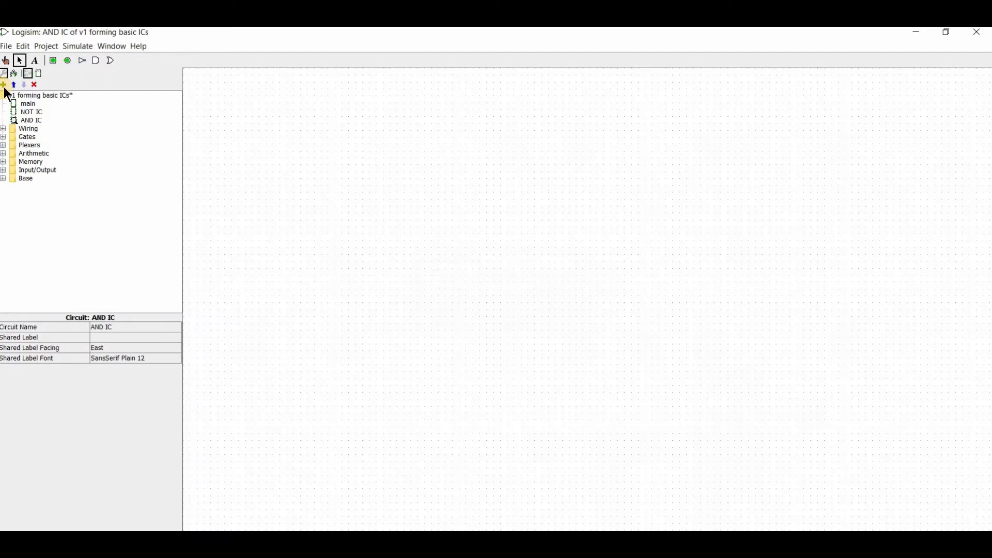
Place an AND gate near the top left and set it to 2 inputs
{"action": "left_click", "coordinate": [95, 61]}
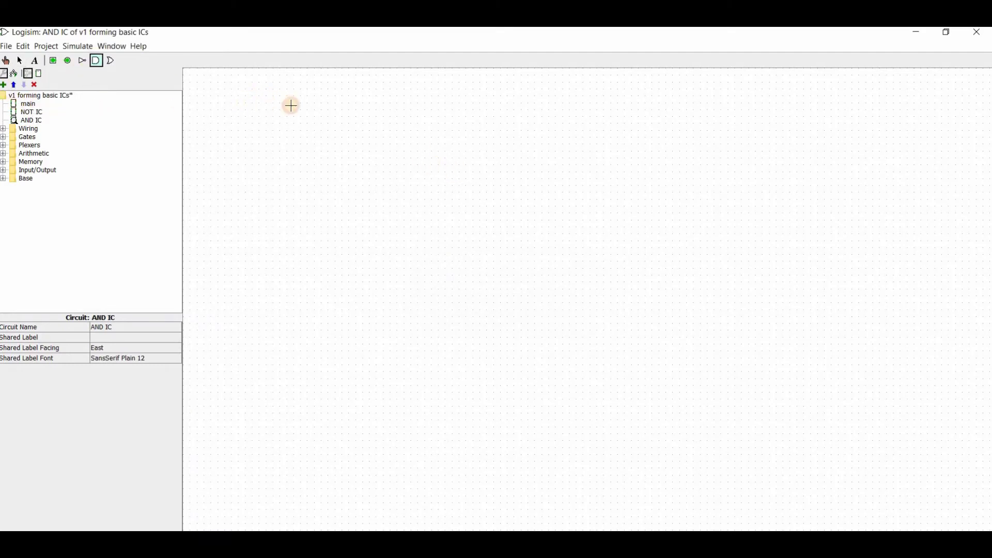
{"action": "left_click", "coordinate": [291, 105]}
{"action": "left_click", "coordinate": [247, 102]}
{"action": "left_click", "coordinate": [283, 109]}
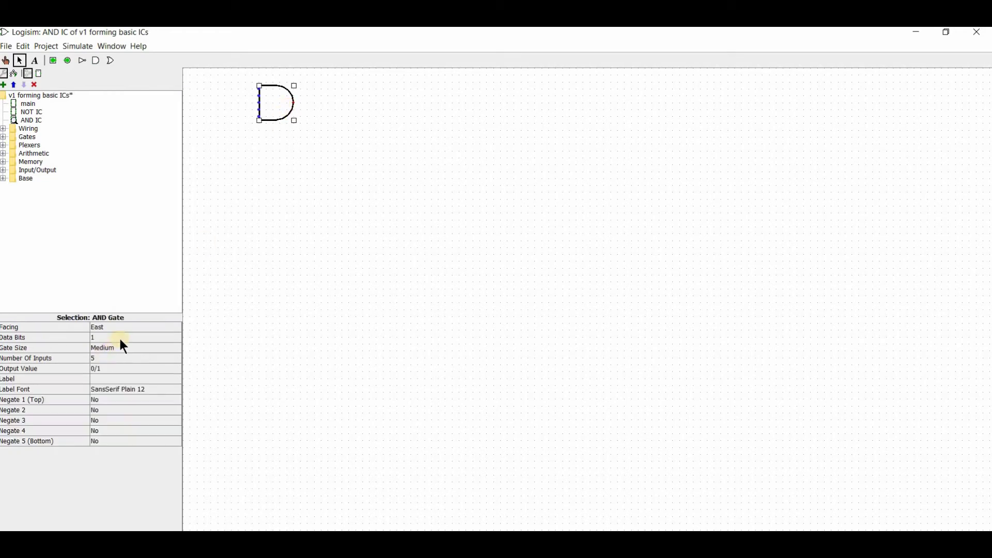
{"action": "left_click", "coordinate": [101, 358]}
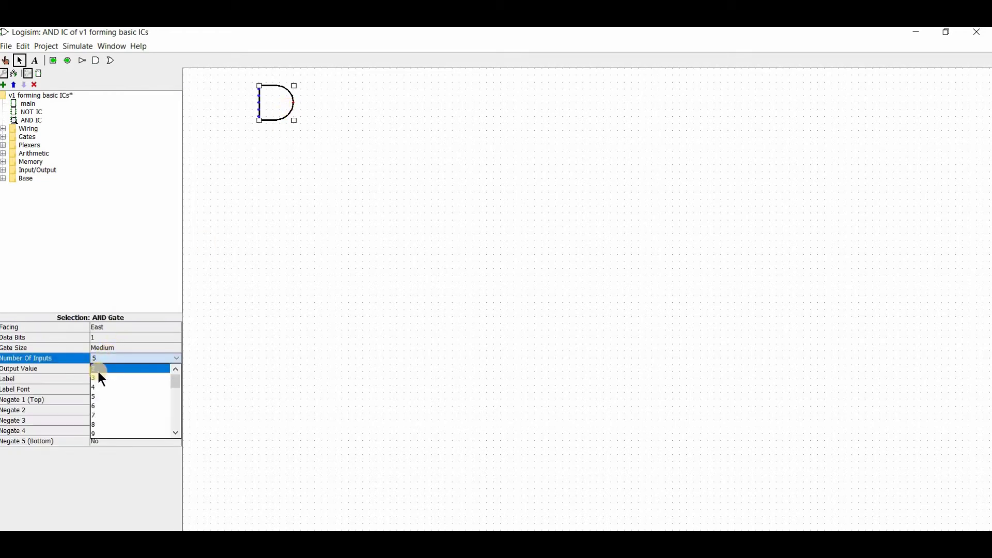
{"action": "left_click", "coordinate": [97, 370]}
{"action": "left_click", "coordinate": [288, 144]}
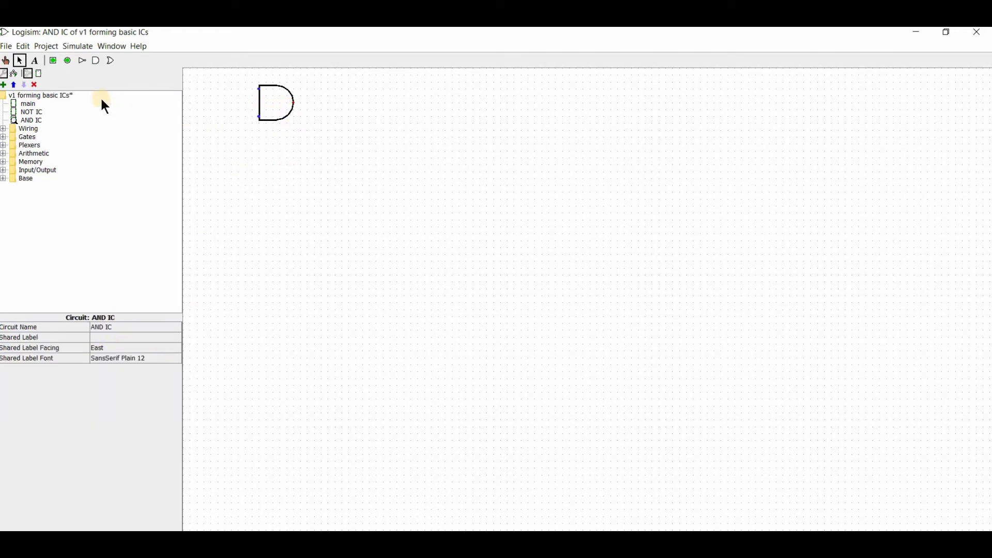
Attach input pins to both AND gate inputs and an output pin to its output
{"action": "left_click", "coordinate": [53, 60]}
{"action": "left_click", "coordinate": [247, 90]}
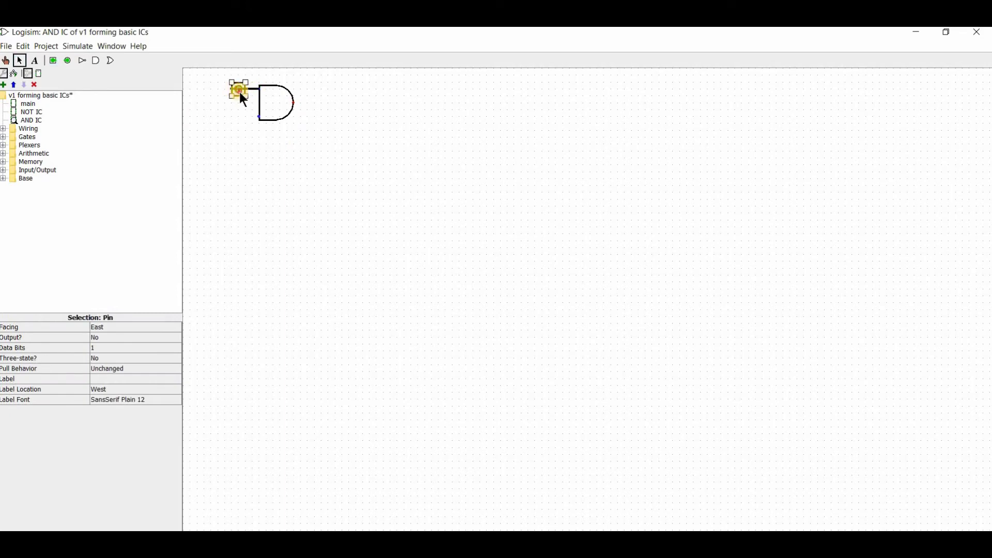
{"action": "left_click", "coordinate": [246, 120]}
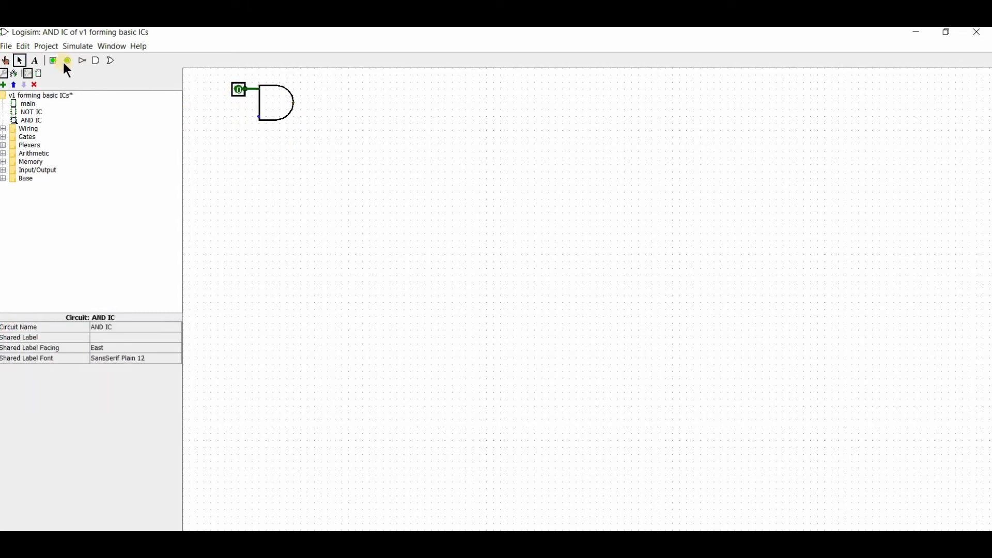
{"action": "left_click", "coordinate": [54, 61]}
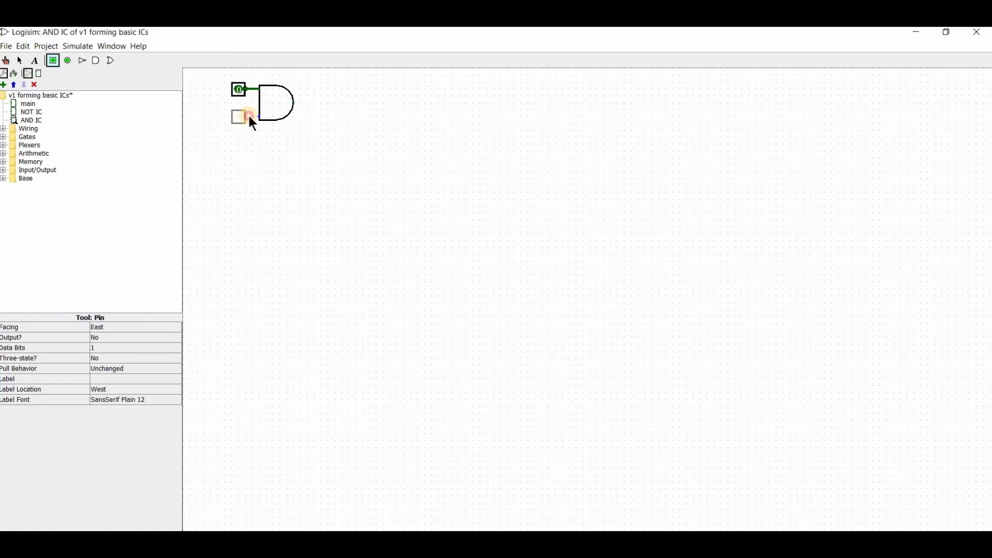
{"action": "left_click", "coordinate": [247, 117]}
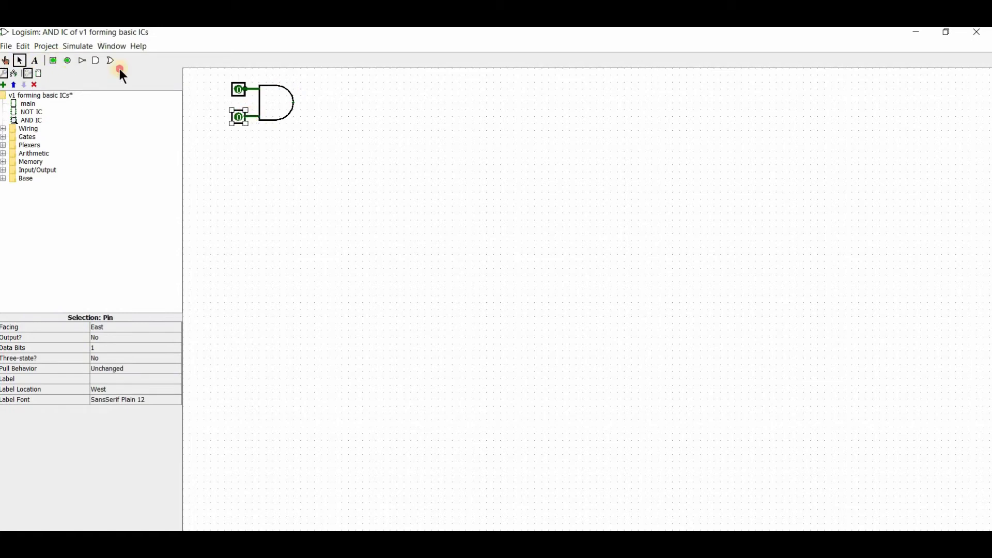
{"action": "left_click", "coordinate": [68, 60]}
{"action": "left_click", "coordinate": [313, 103]}
{"action": "left_click", "coordinate": [407, 113]}
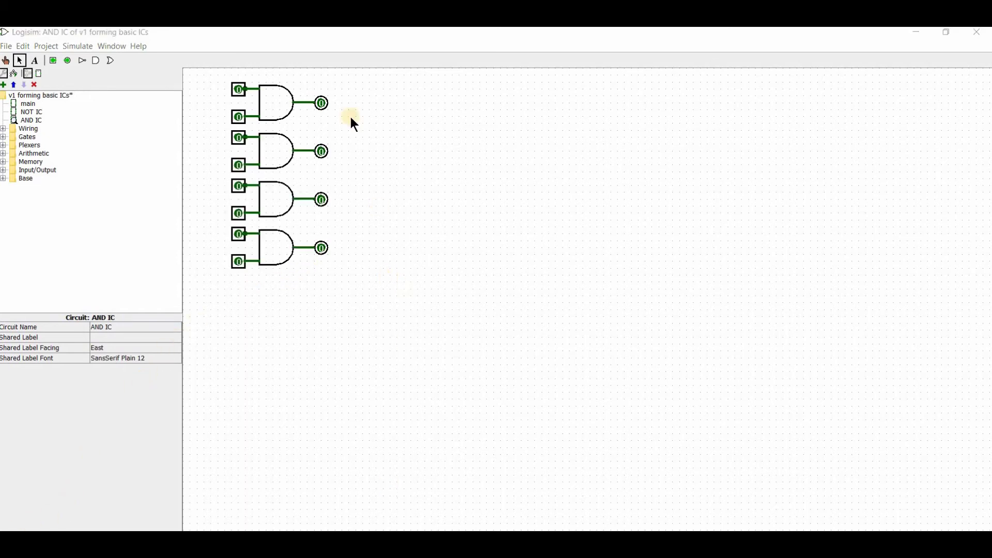
In the AND IC appearance, move and enlarge the chip rectangle and delete its notch curve
{"action": "left_click", "coordinate": [36, 73]}
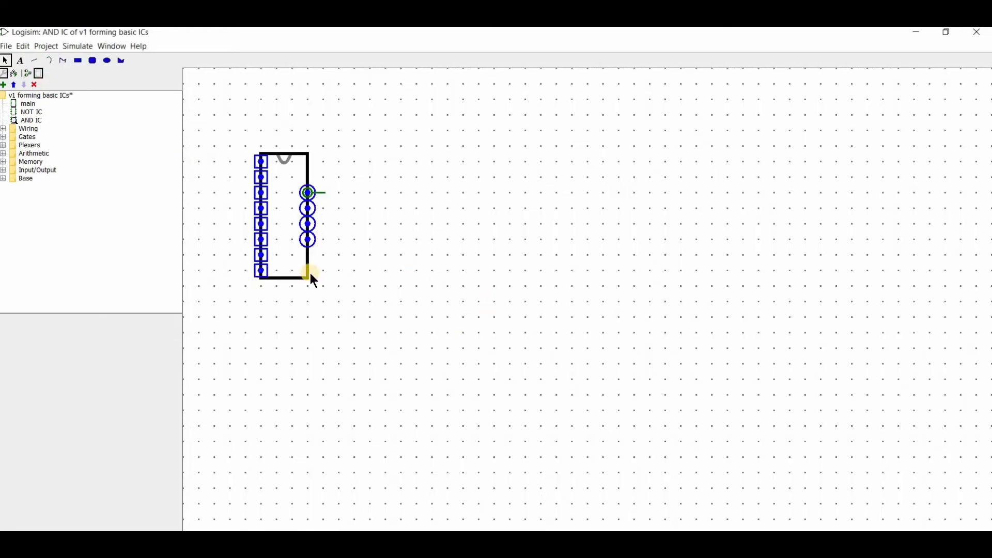
{"action": "left_click_drag", "start_coordinate": [307, 271], "coordinate": [575, 336]}
{"action": "left_click", "coordinate": [282, 164]}
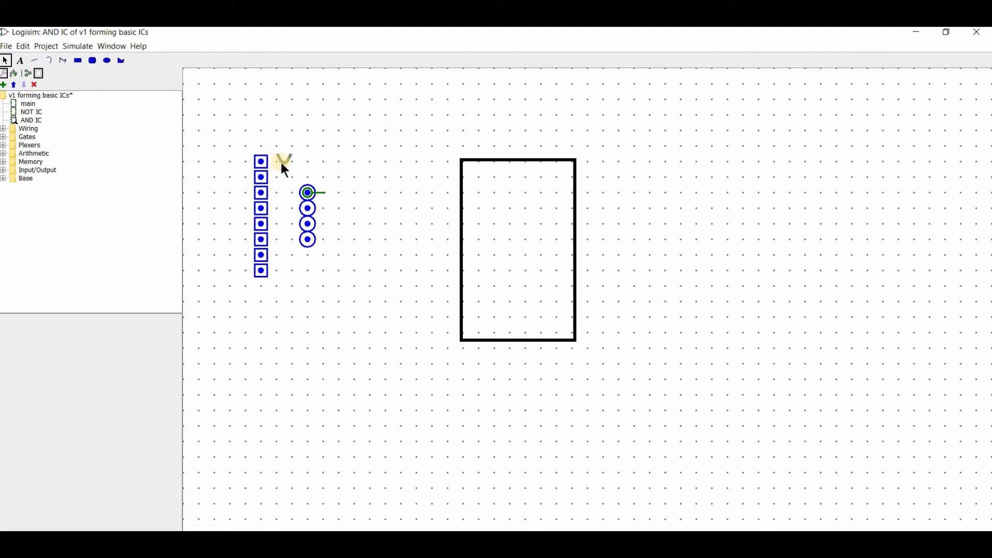
{"action": "left_click", "coordinate": [282, 162]}
{"action": "key", "text": "Delete"}
{"action": "left_click", "coordinate": [298, 155]}
Move the first two input ports onto the chip's left edge
{"action": "left_click", "coordinate": [265, 157]}
{"action": "left_click_drag", "start_coordinate": [262, 161], "coordinate": [463, 177]}
{"action": "left_click_drag", "start_coordinate": [261, 177], "coordinate": [463, 214]}
{"action": "left_click_drag", "start_coordinate": [321, 191], "coordinate": [367, 177]}
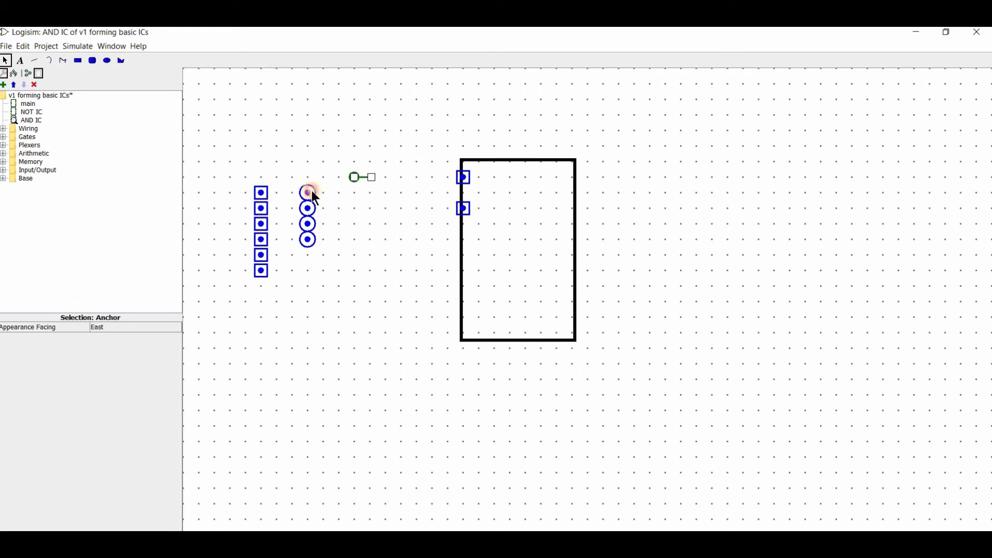
Arrange the remaining ports around the chip rectangle, starting with the third left-edge position
{"action": "left_click", "coordinate": [310, 193]}
{"action": "left_click", "coordinate": [357, 213]}
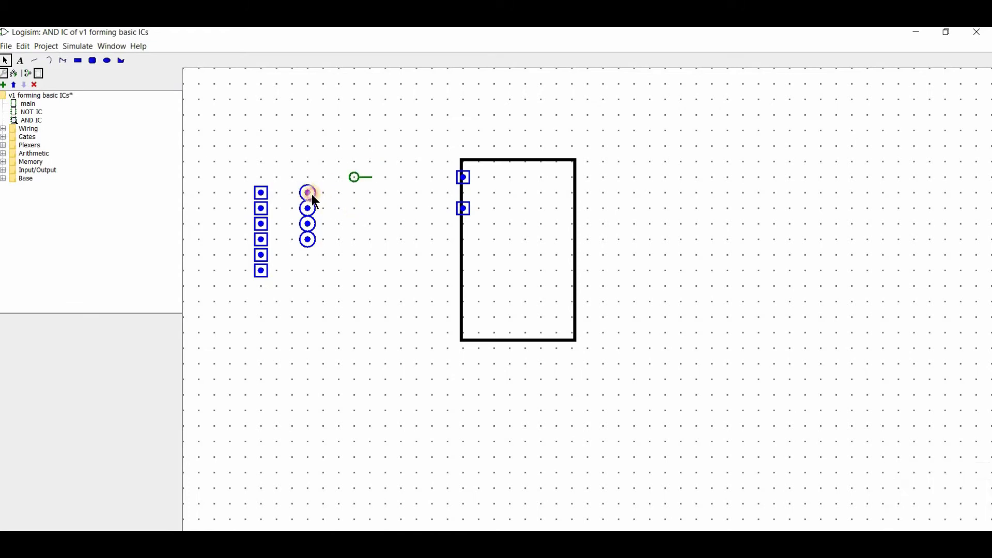
{"action": "left_click_drag", "start_coordinate": [309, 193], "coordinate": [470, 239]}
{"action": "left_click", "coordinate": [474, 179]}
{"action": "left_click", "coordinate": [463, 207]}
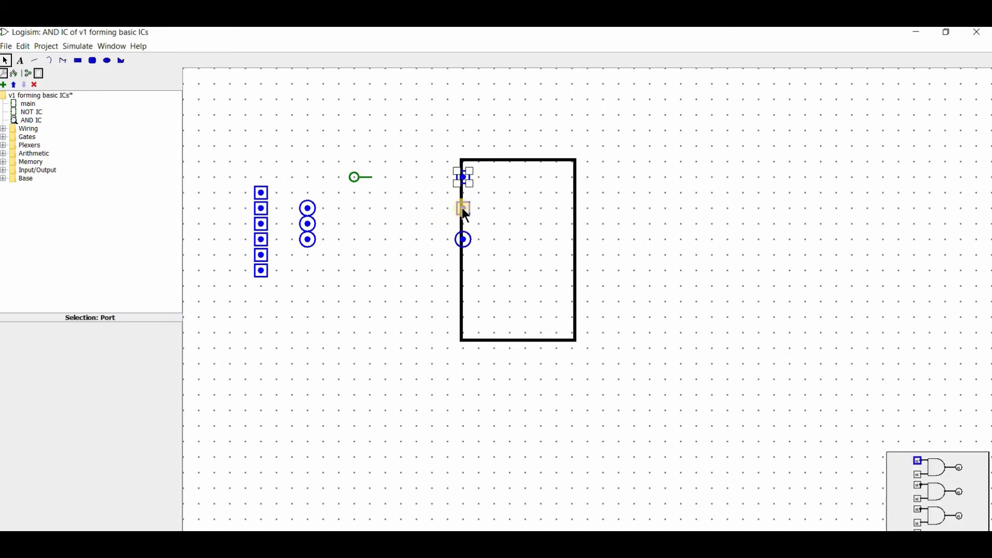
{"action": "left_click", "coordinate": [464, 178]}
{"action": "left_click", "coordinate": [493, 243]}
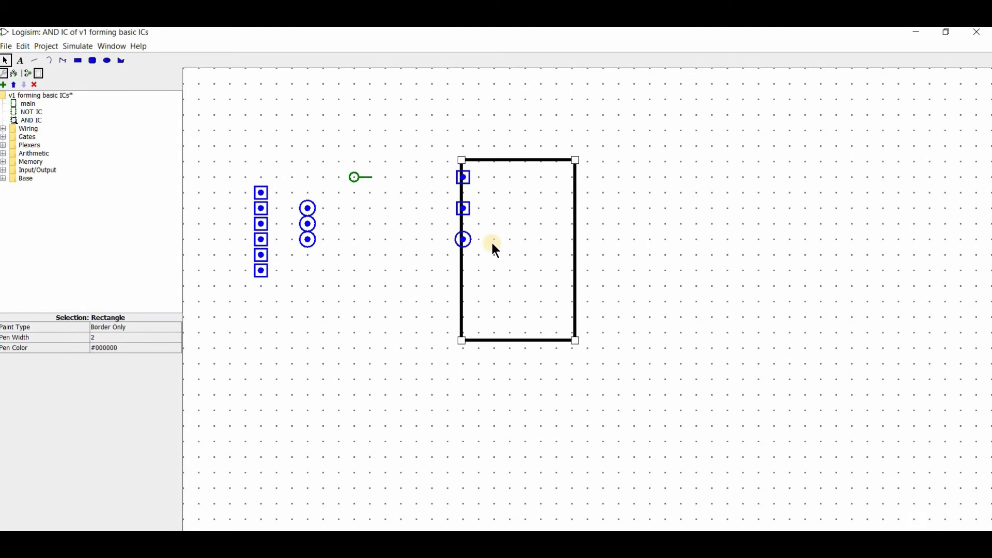
{"action": "left_click", "coordinate": [464, 208]}
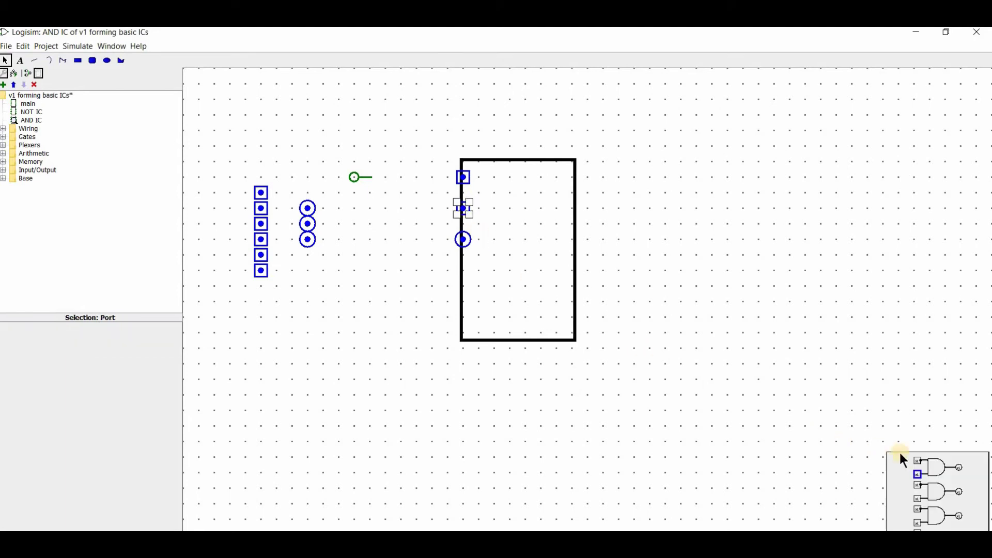
{"action": "left_click", "coordinate": [463, 179]}
{"action": "left_click", "coordinate": [463, 239]}
{"action": "left_click", "coordinate": [533, 332]}
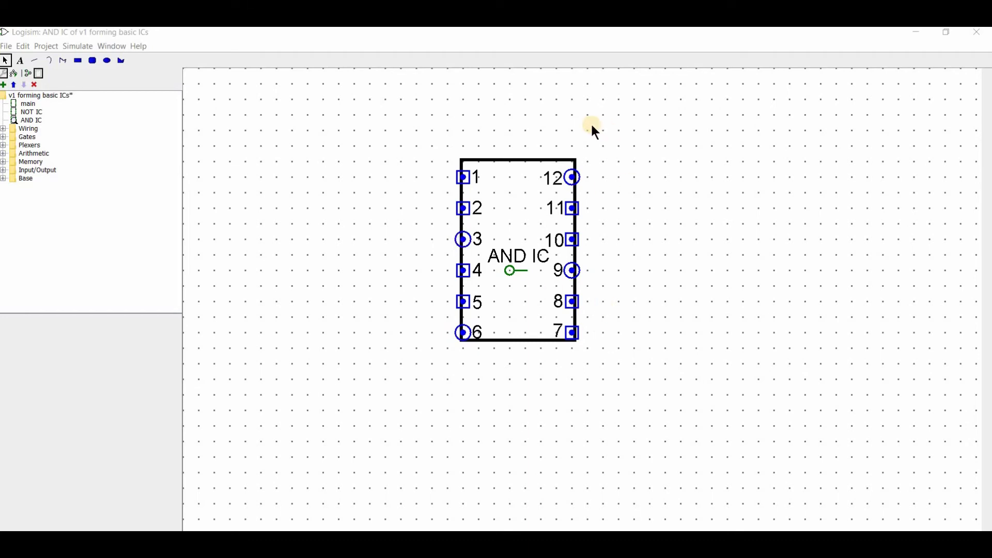
Set the chip rectangle to Border & Fill with a violet fill colour
{"action": "left_click", "coordinate": [508, 181]}
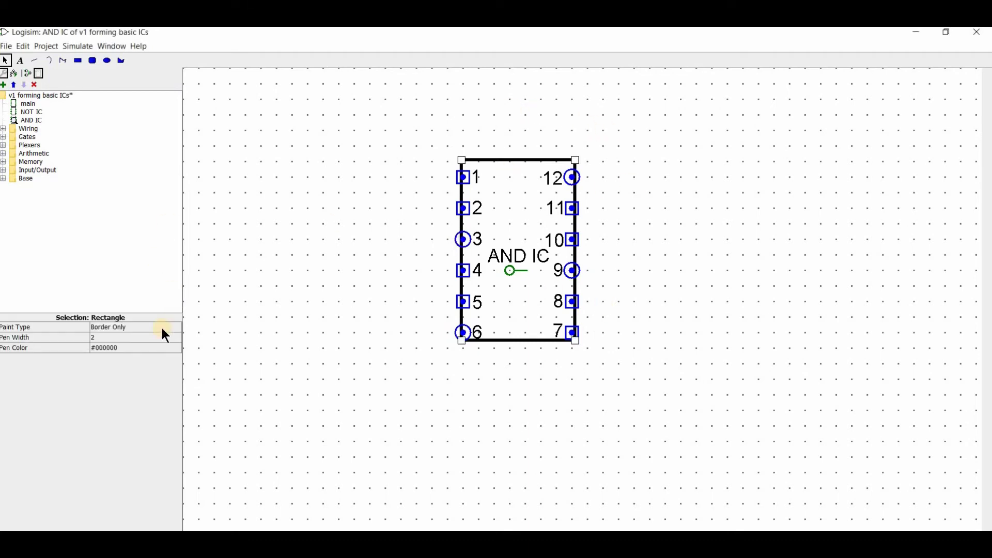
{"action": "left_click", "coordinate": [123, 327]}
{"action": "left_click", "coordinate": [123, 355]}
{"action": "left_click", "coordinate": [118, 357]}
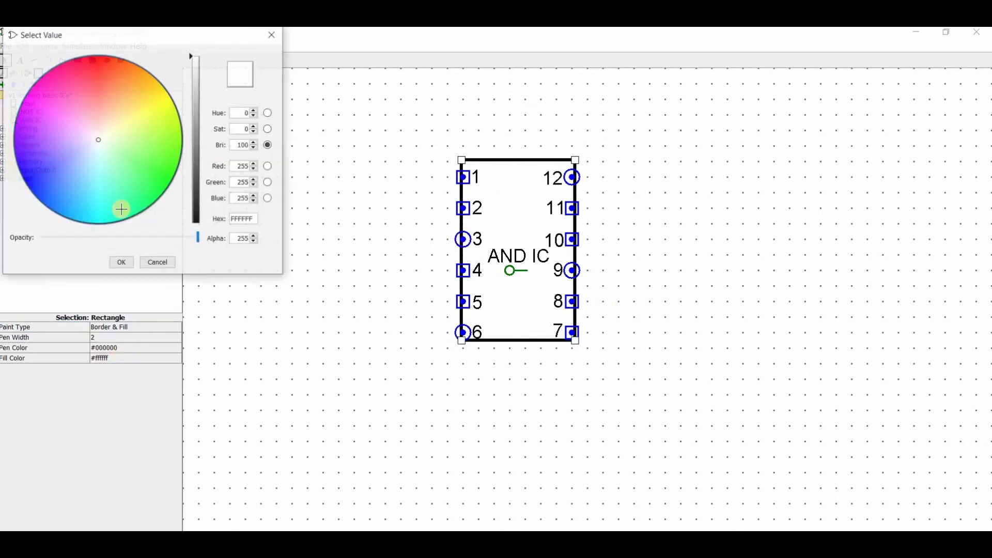
{"action": "left_click", "coordinate": [49, 151]}
{"action": "left_click", "coordinate": [121, 262]}
{"action": "left_click", "coordinate": [431, 385]}
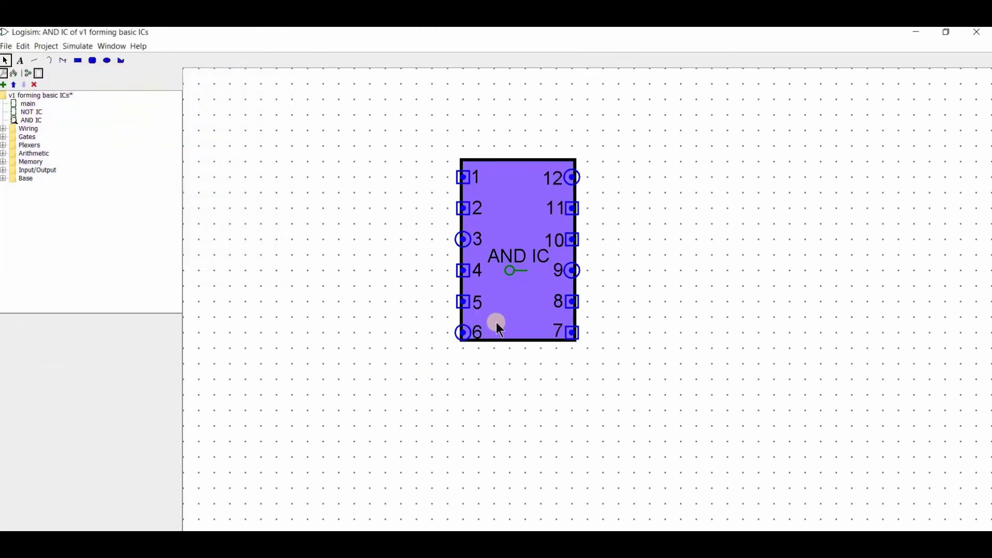